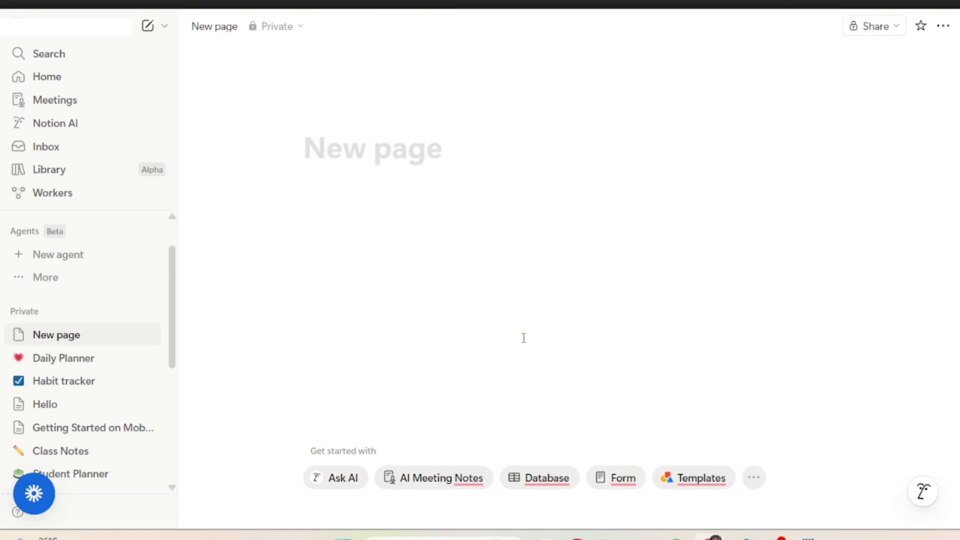
- Title the new page tiktok and start a new line below it
click(363, 150)
text(tiktok)
key(Return)
- Open Ask AI from the slash command and send the prompt "Give me 10 content ideas about social media marketing"
text(/)
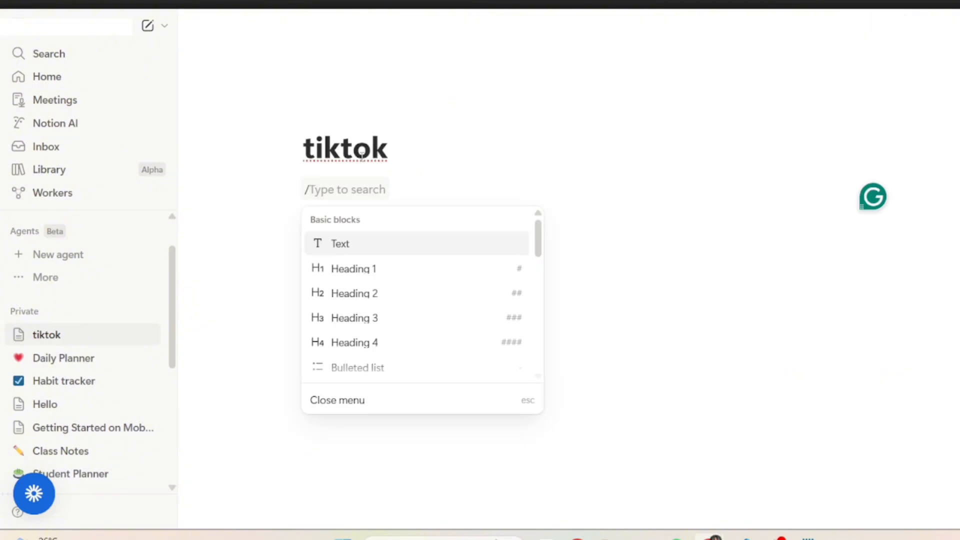
text(ai)
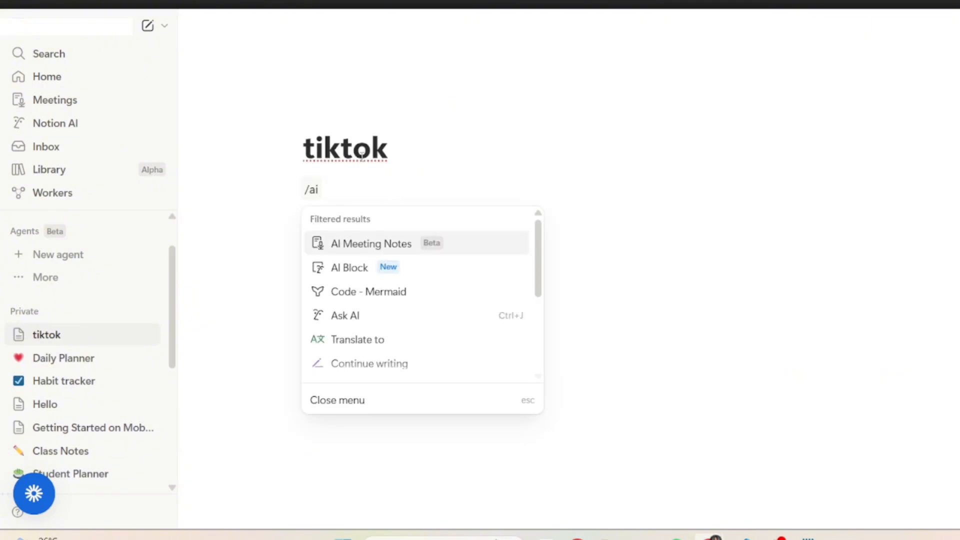
click(343, 321)
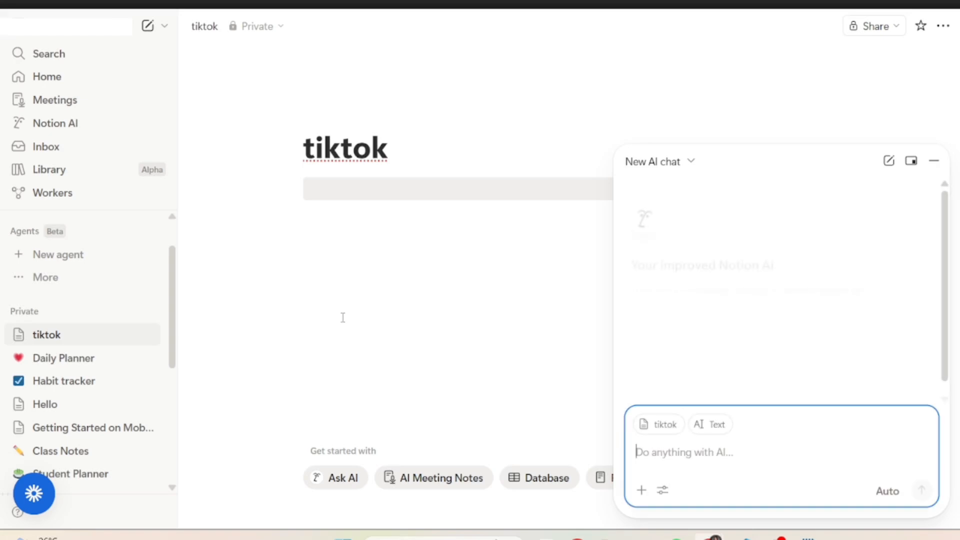
text(Give me 10 content ideas about social media marketing)
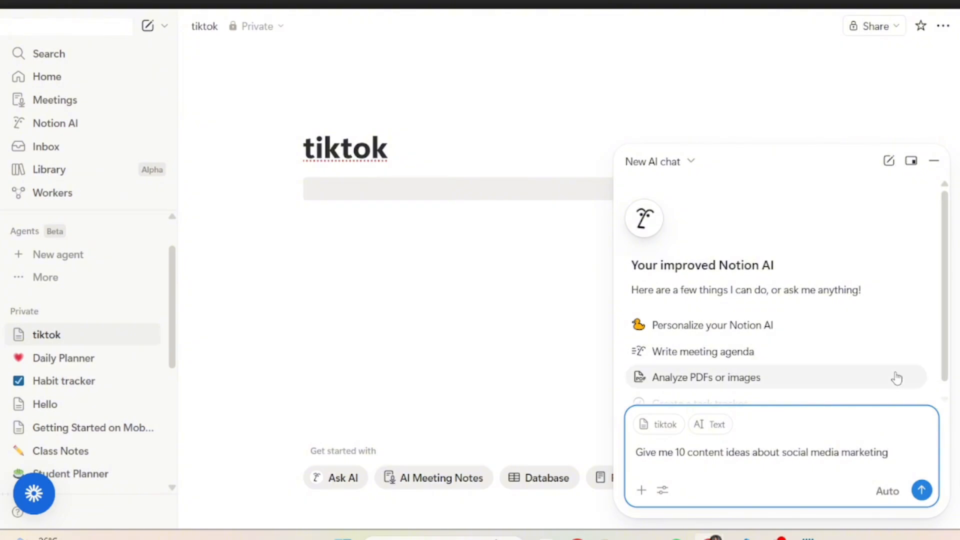
click(921, 491)
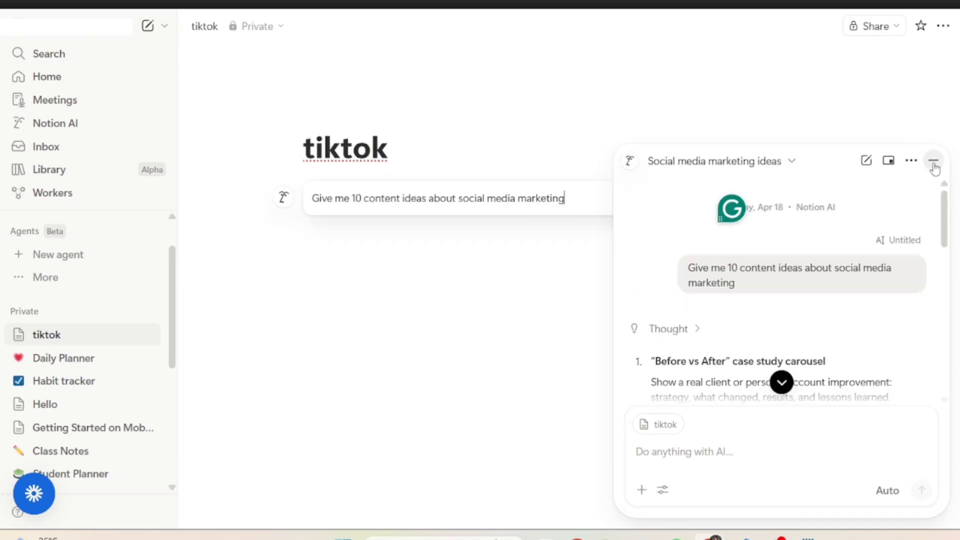
- Jump to the end of the AI's answer and ask it to make the ideas more catchy
scroll(810, 311, down, 3)
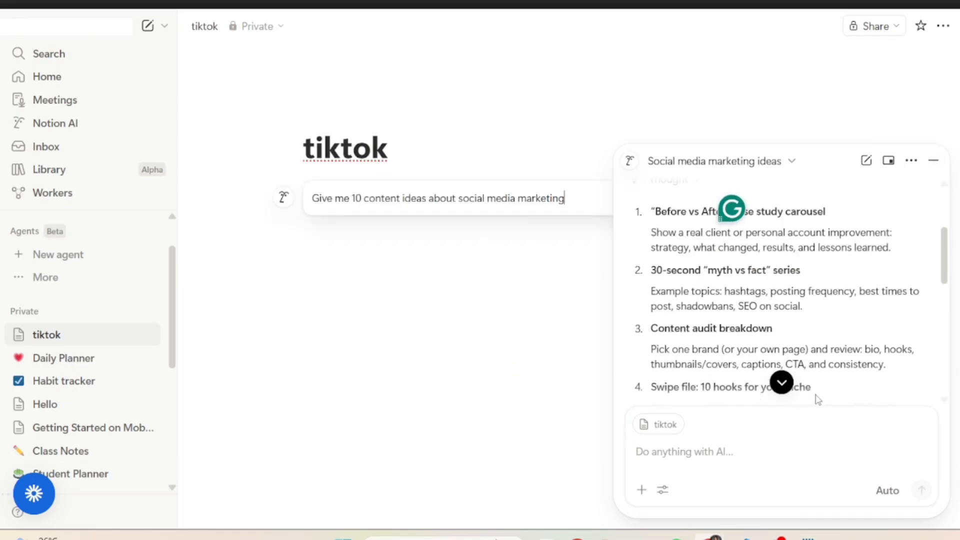
click(782, 384)
click(714, 455)
text(mak)
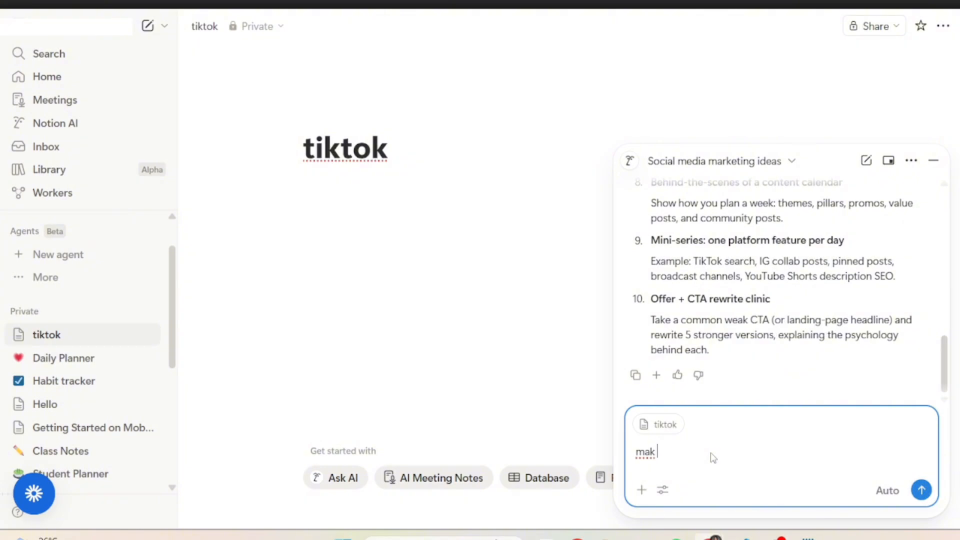
text(e it more catcht)
key(BackSpace)
key(Return)
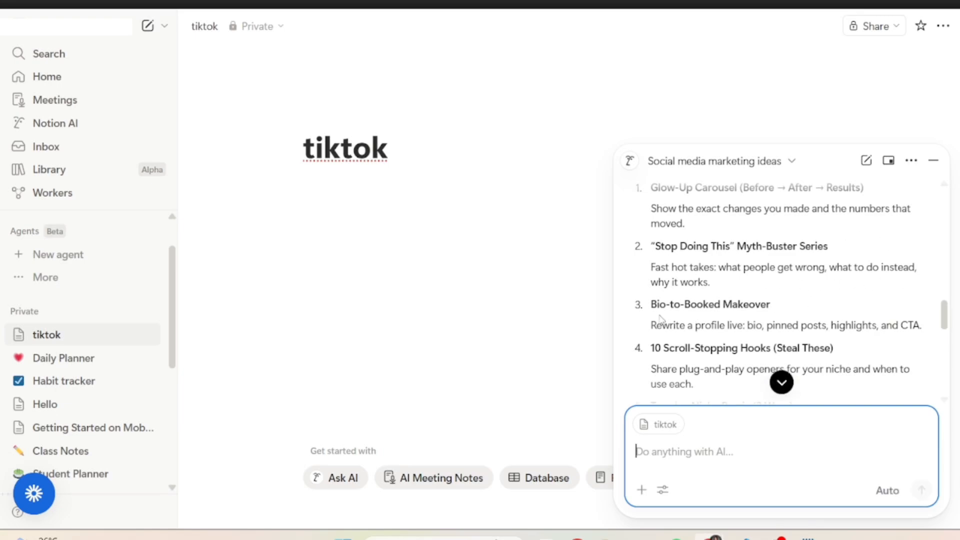
scroll(829, 344, down, 2)
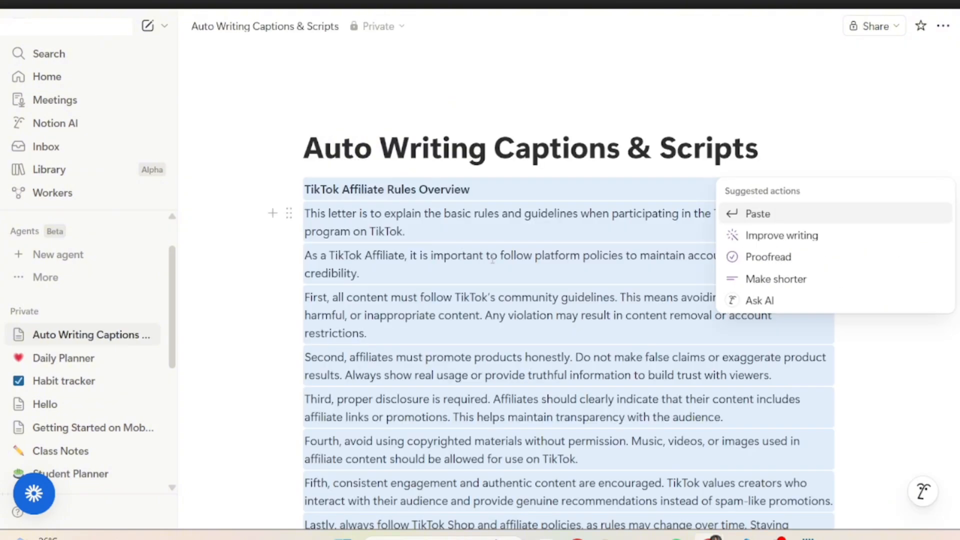
click(845, 101)
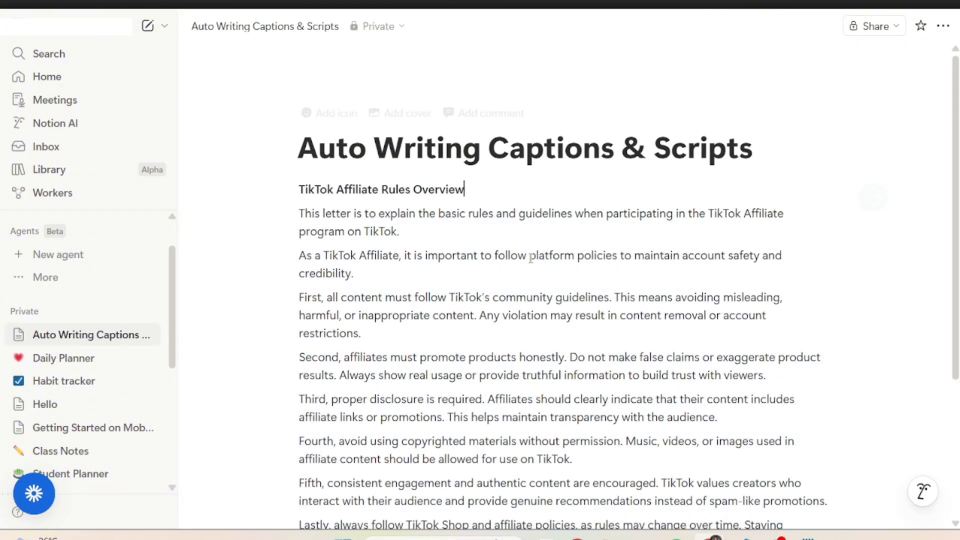
drag(299, 189, 600, 362)
drag(736, 370, 806, 369)
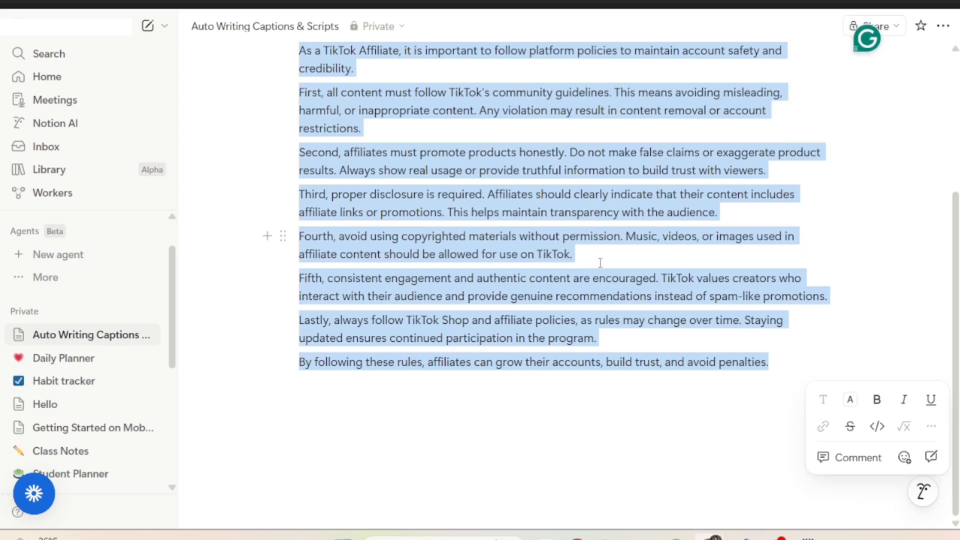
scroll(626, 274, up, 3)
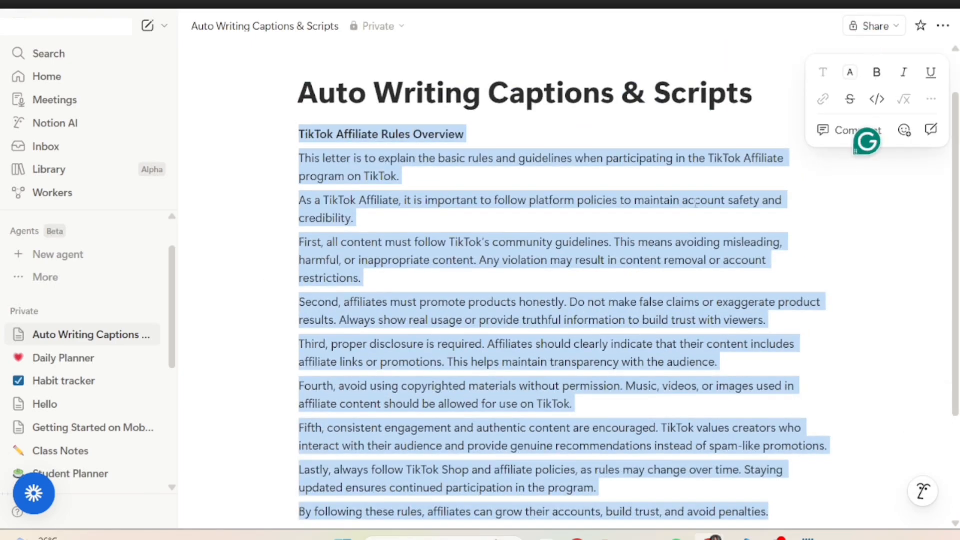
scroll(644, 200, down, 1)
click(535, 216)
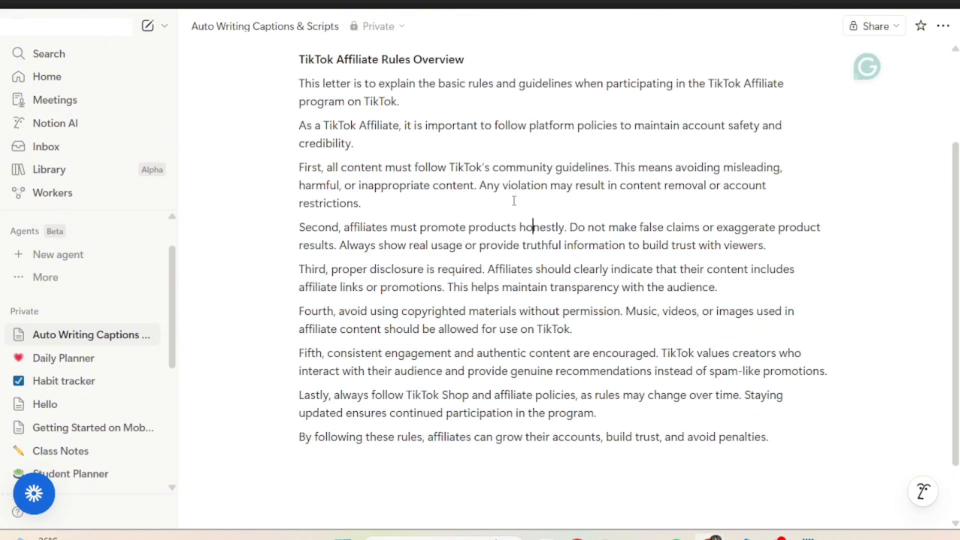
drag(305, 60, 518, 237)
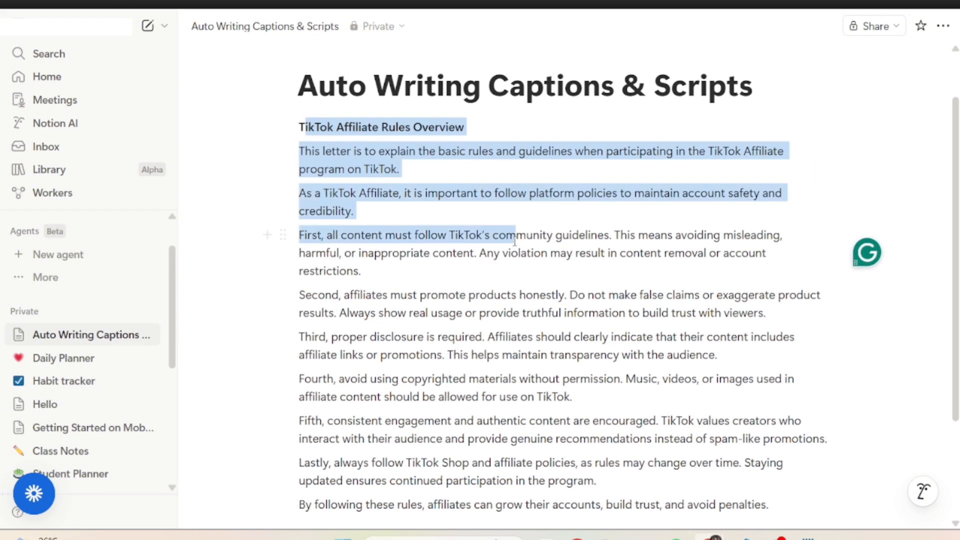
- Open Ask AI at the end of the Auto Writing Captions & Scripts page and ask it to "continue writing"
text(/ai)
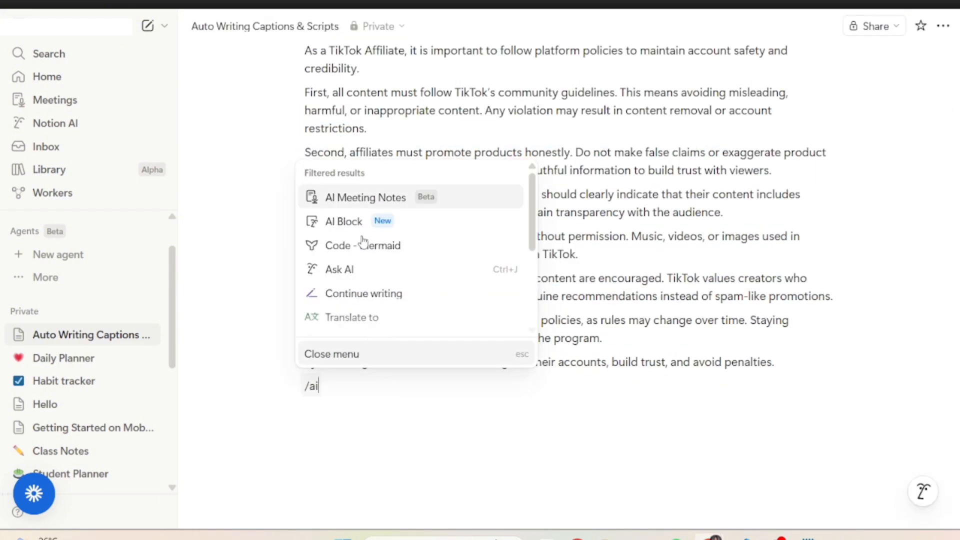
click(346, 273)
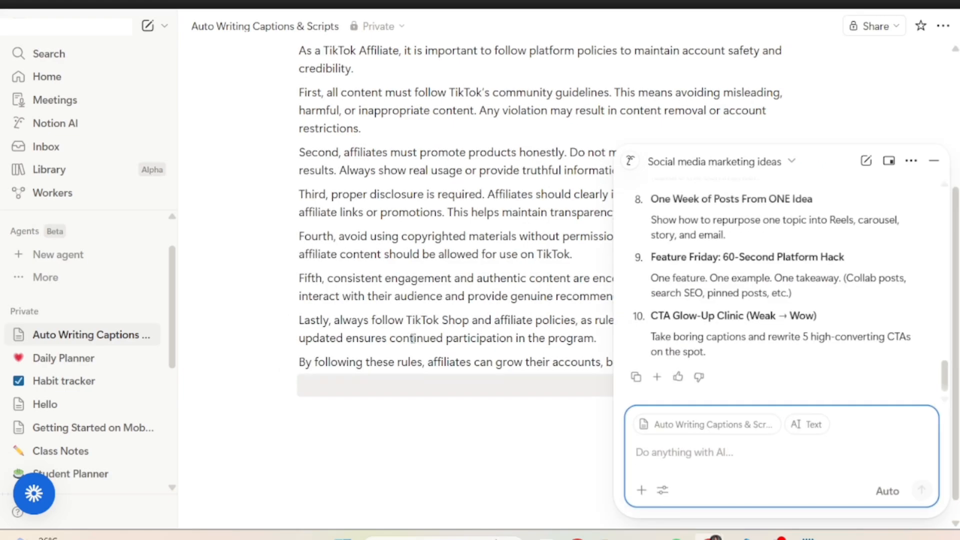
scroll(431, 270, down, 1)
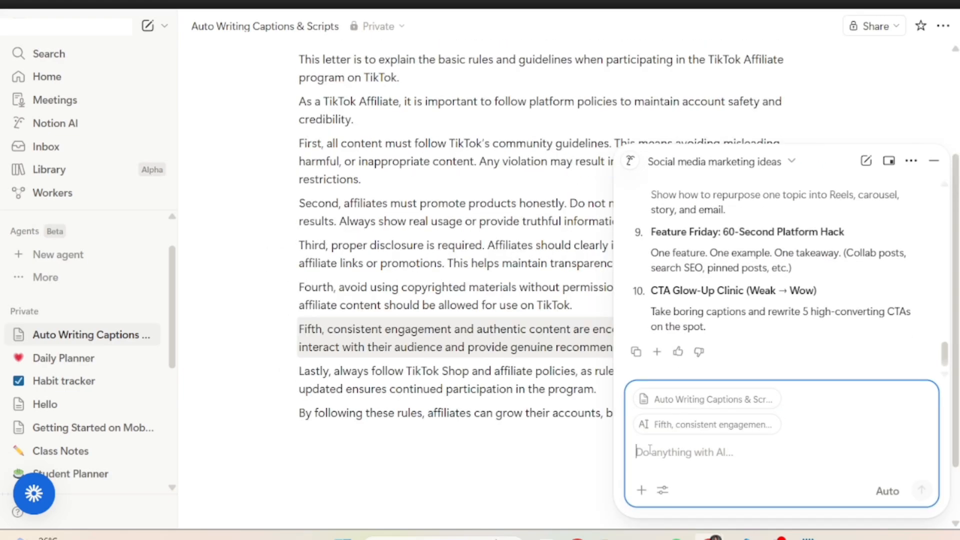
text(continue )
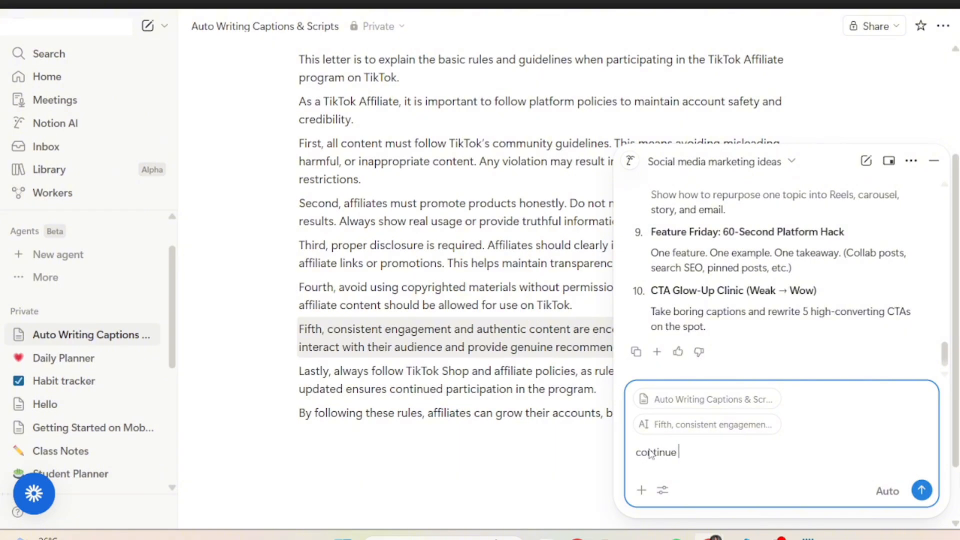
text(writing)
key(Return)
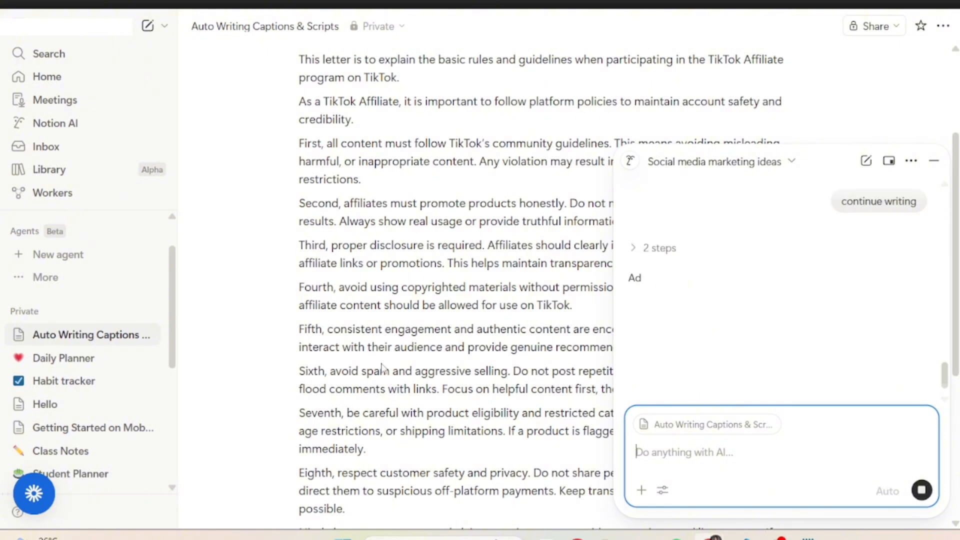
- Ask the AI to "make it shorter or simpler" and hide the chat
scroll(441, 367, down, 5)
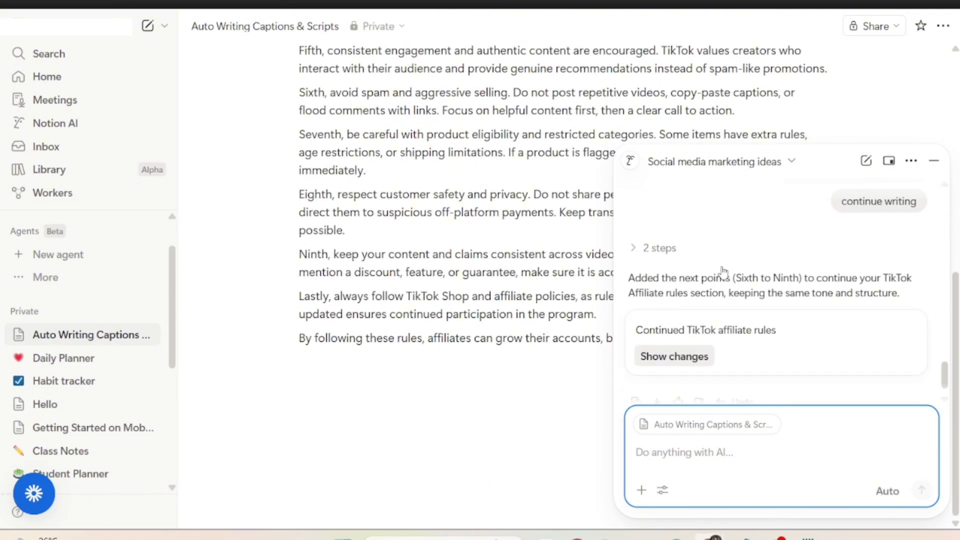
text(make it shorter or simpler)
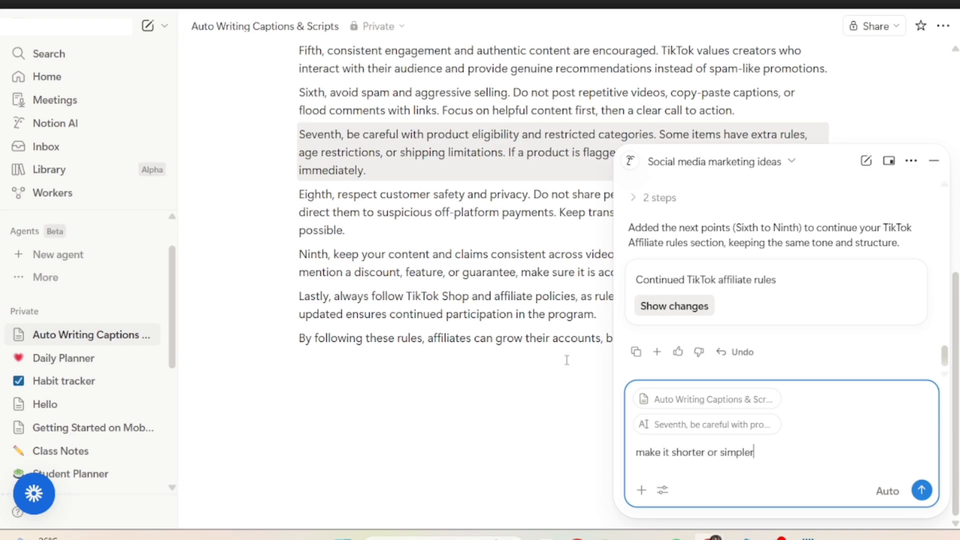
key(Return)
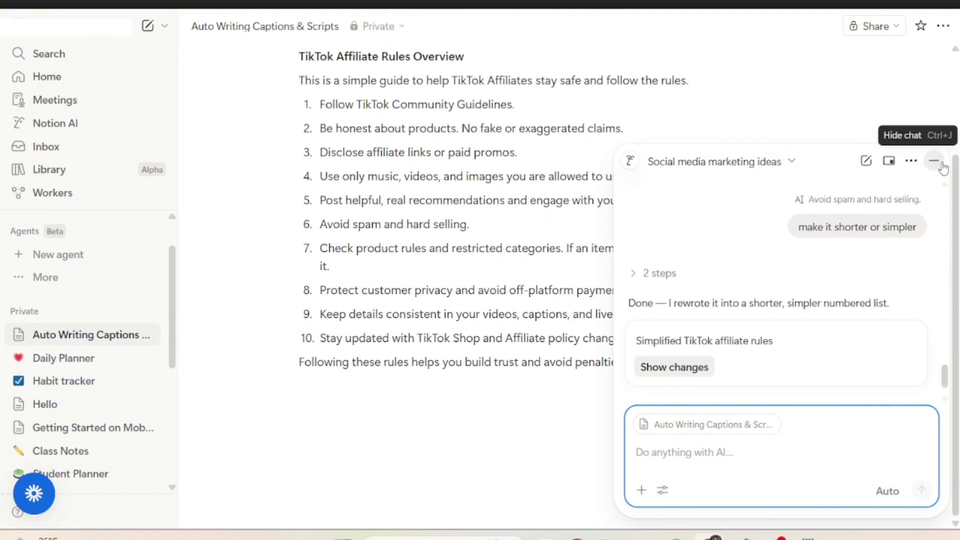
click(935, 161)
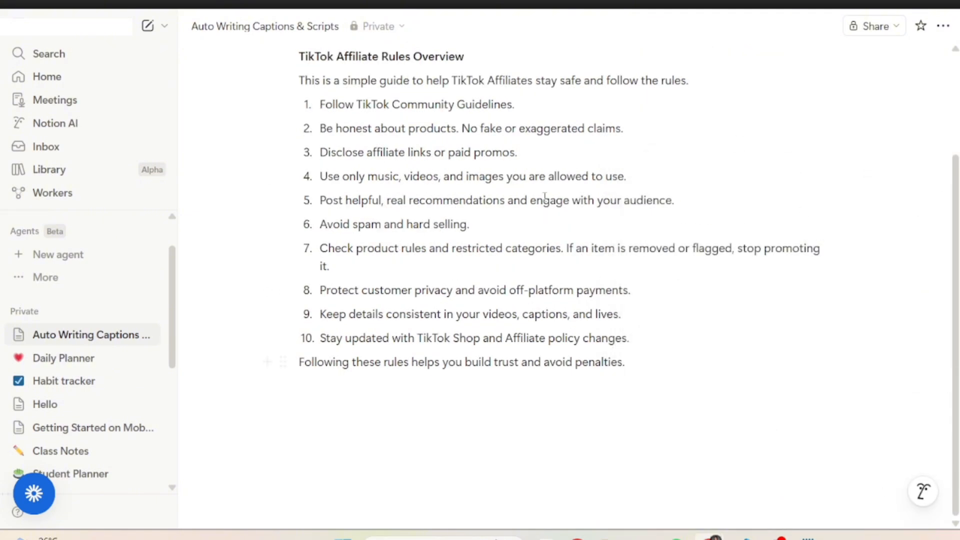
- On the Smart To-Do Lists page, open Ask AI and send "Create a daily to-do list for a small business owner"
scroll(421, 249, up, 3)
scroll(421, 250, down, 3)
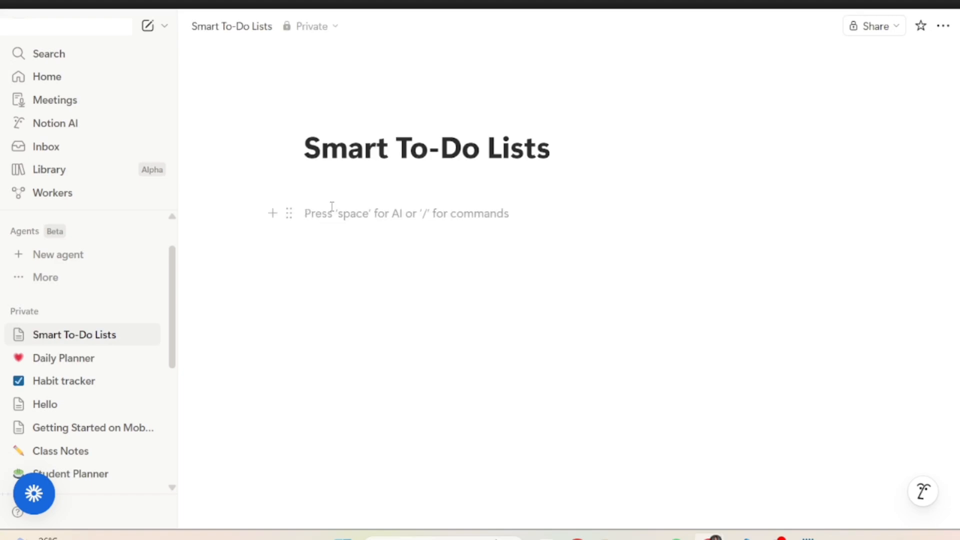
text(/)
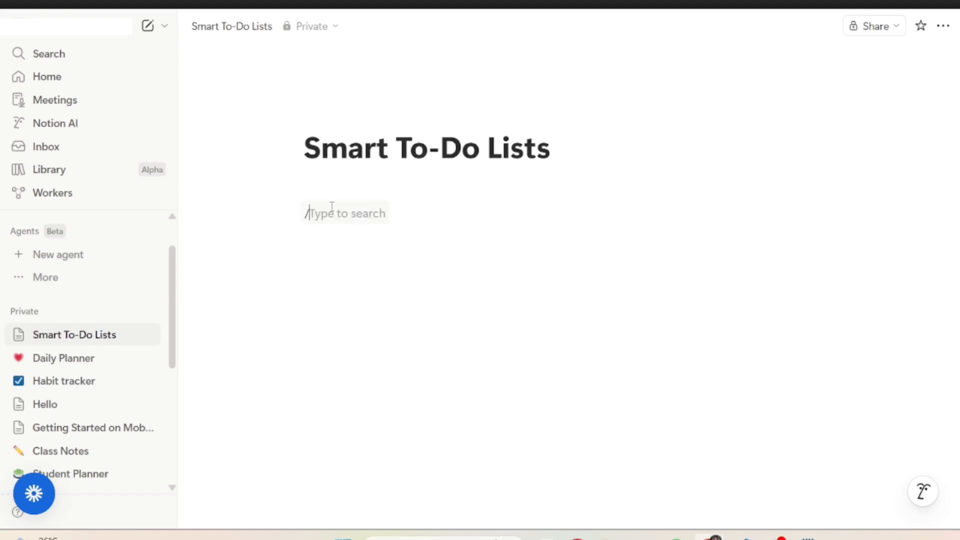
text(ai)
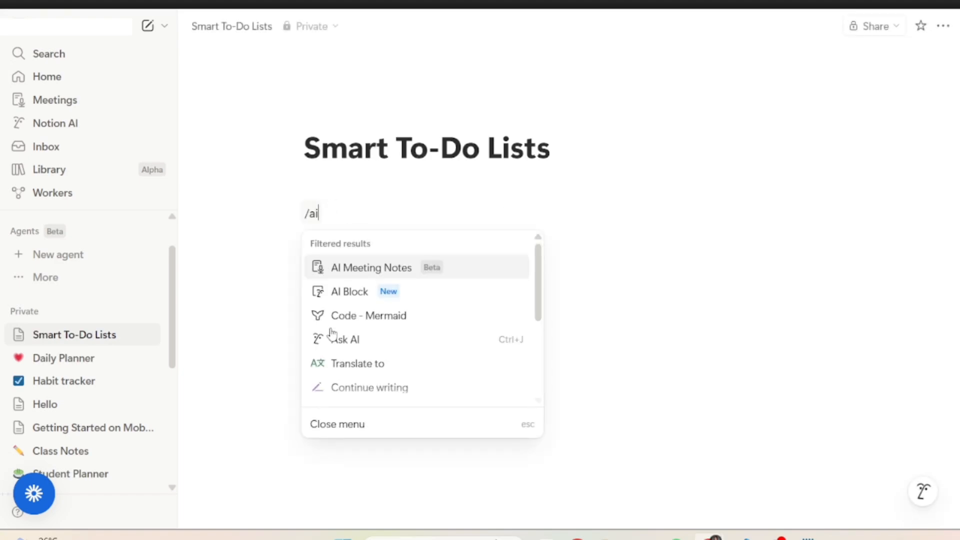
click(333, 336)
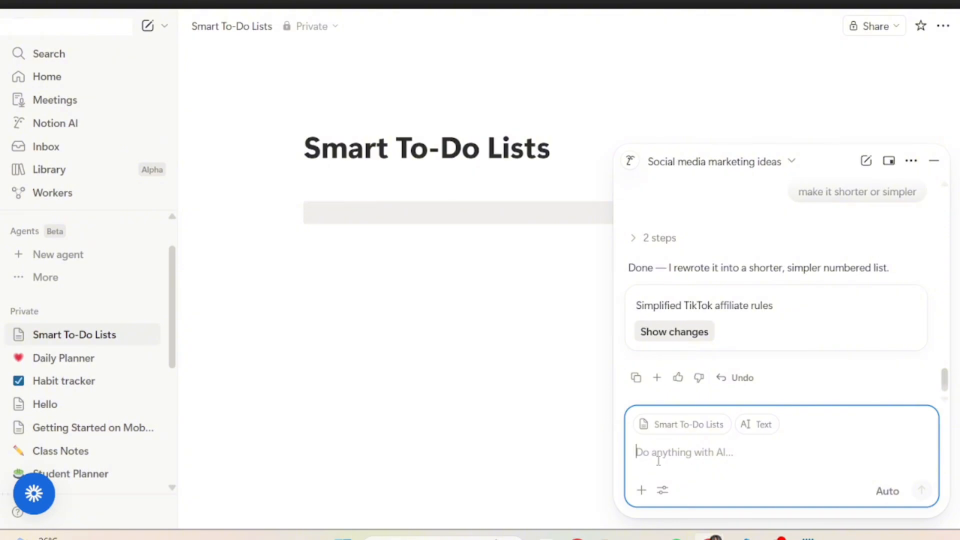
text(Create a daily to-do list for a small business owner)
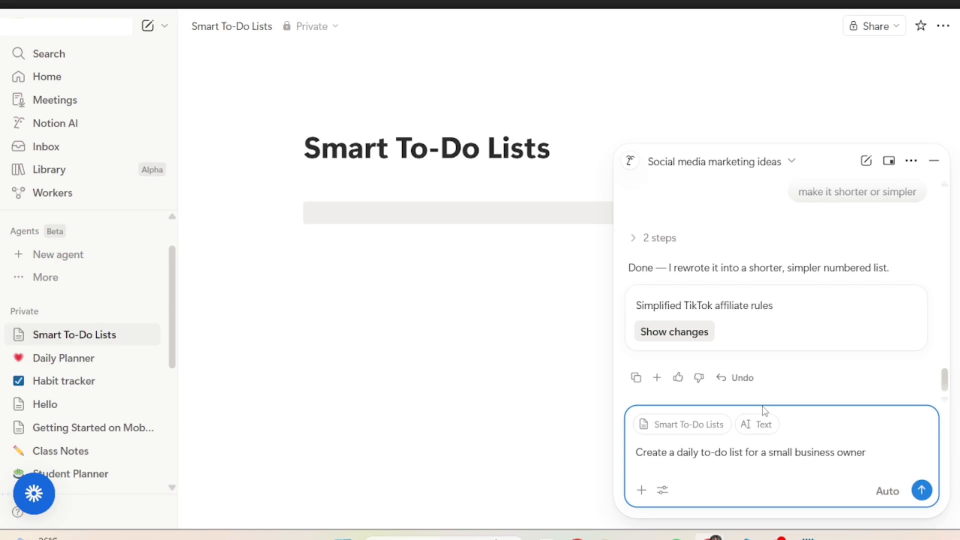
key(Return)
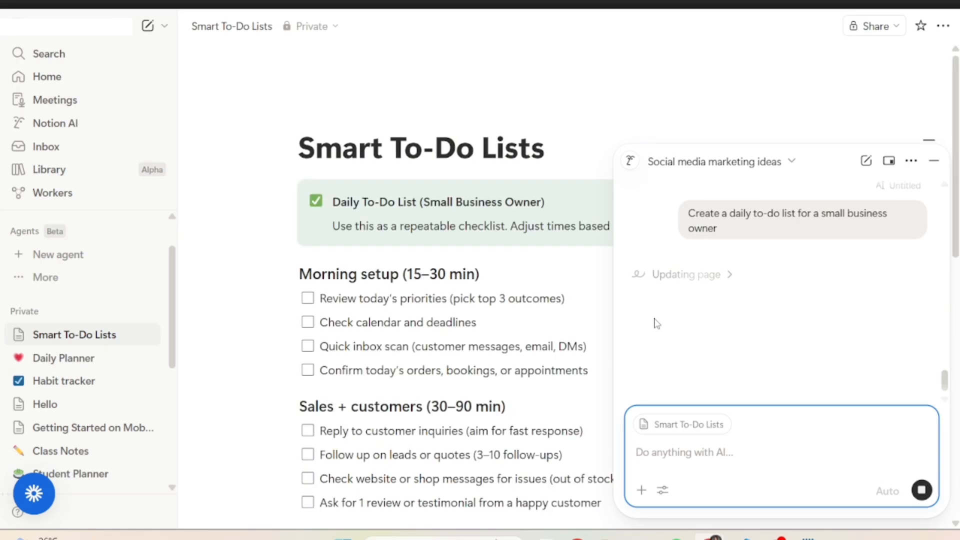
- Hide the AI chat and scroll through the generated daily to-do checklist
scroll(371, 288, down, 7)
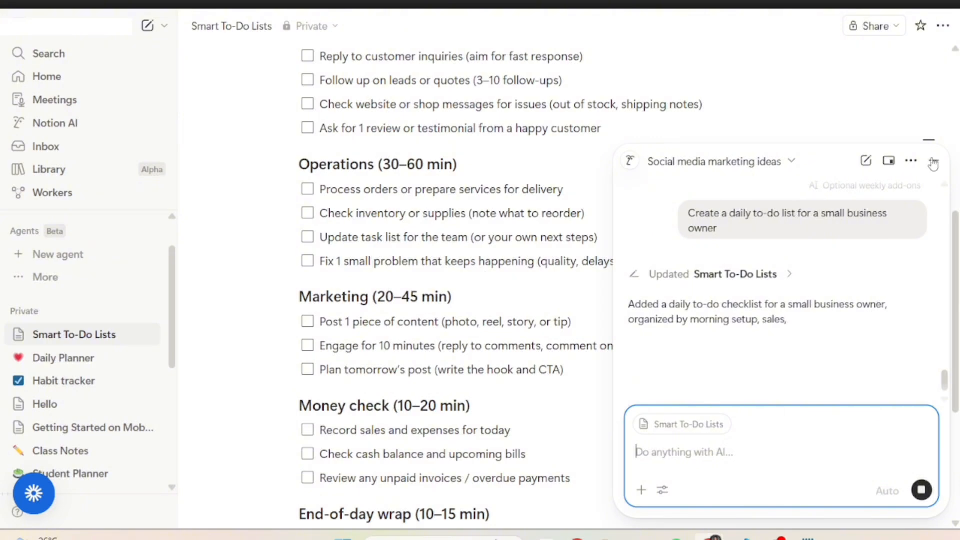
click(934, 163)
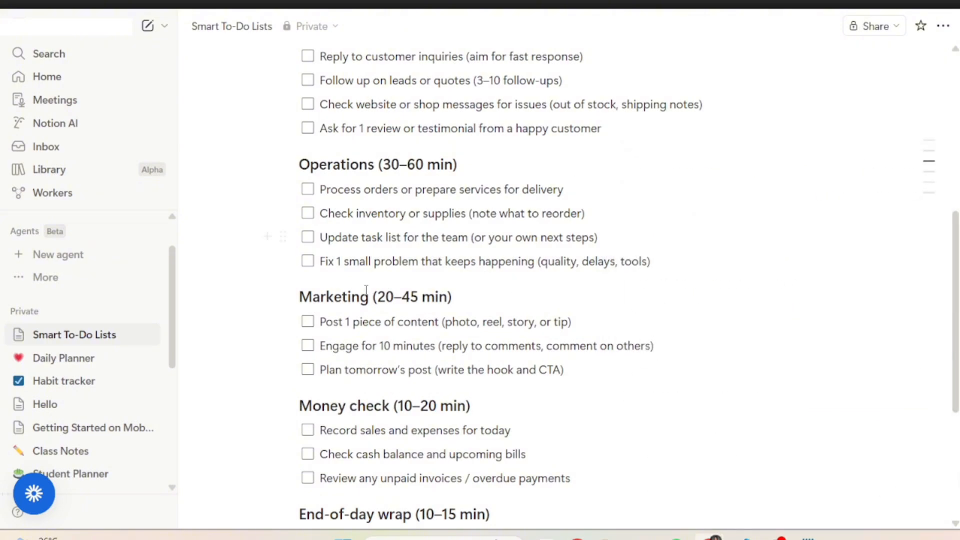
scroll(367, 290, down, 4)
scroll(367, 290, up, 10)
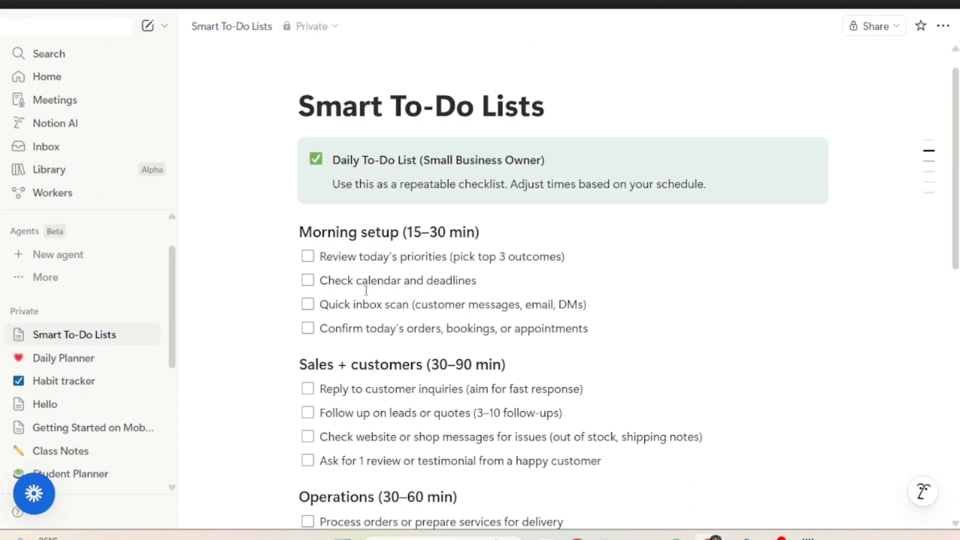
scroll(529, 244, down, 11)
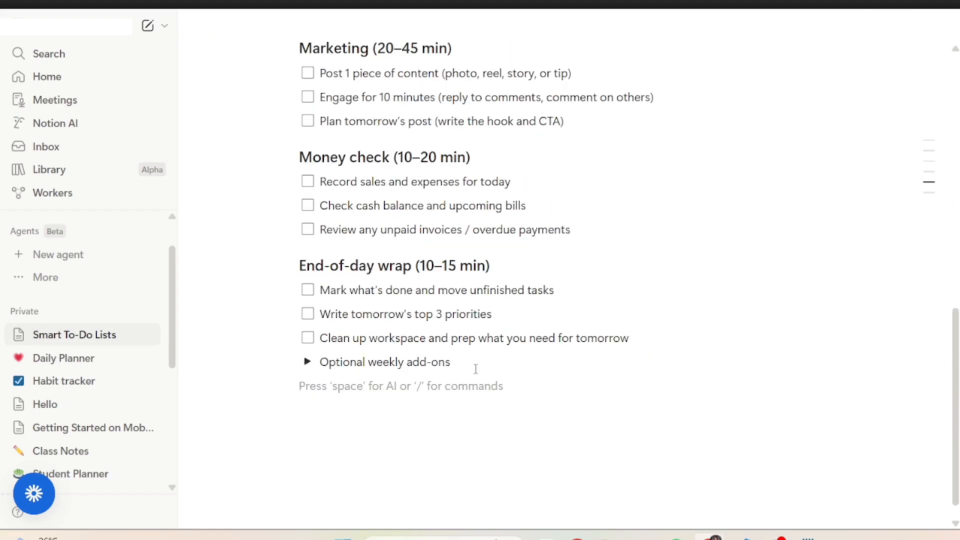
text(/ai)
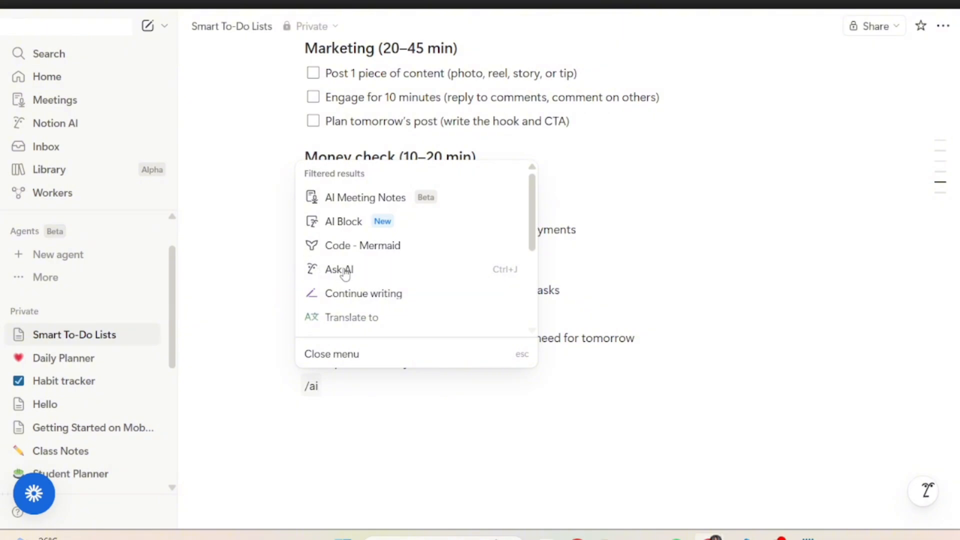
click(342, 390)
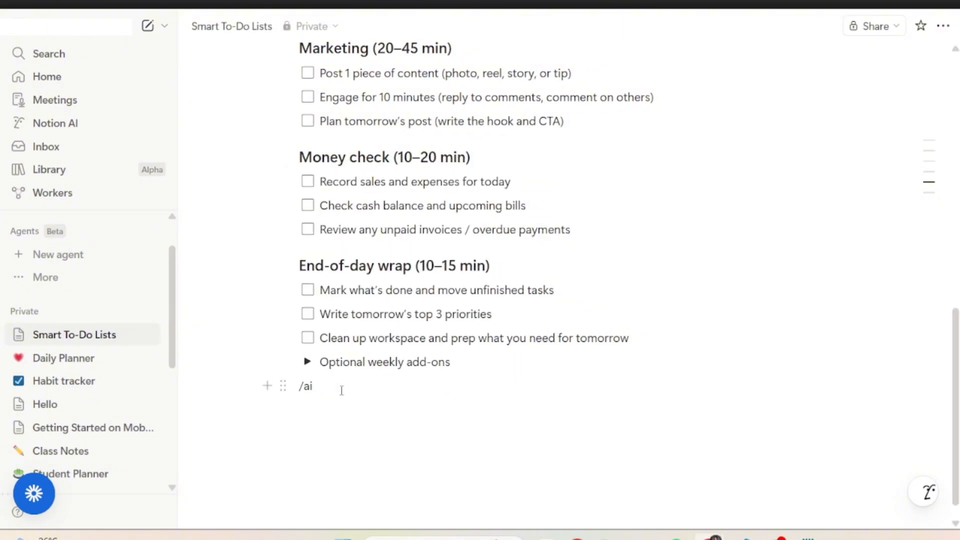
drag(342, 391, 297, 395)
key(BackSpace)
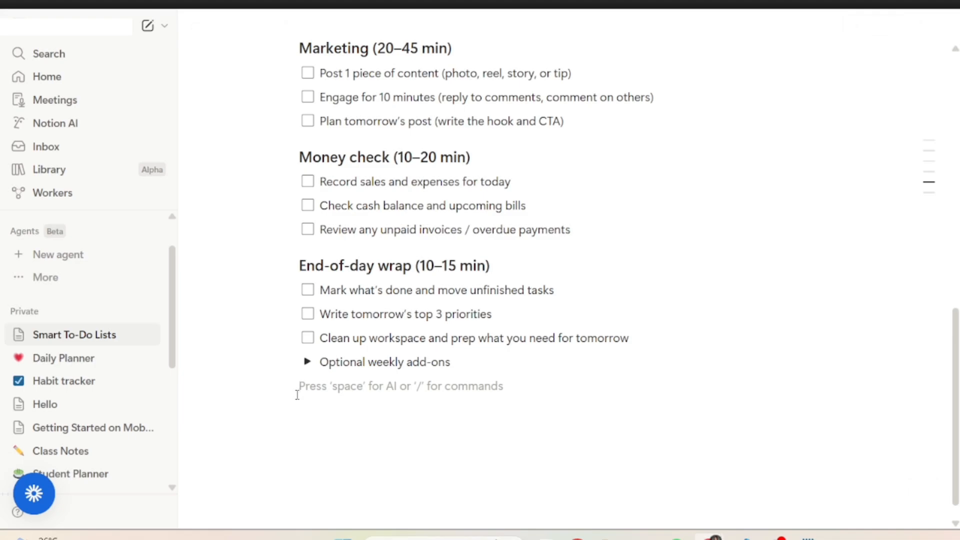
scroll(375, 380, down, 1)
scroll(377, 383, up, 6)
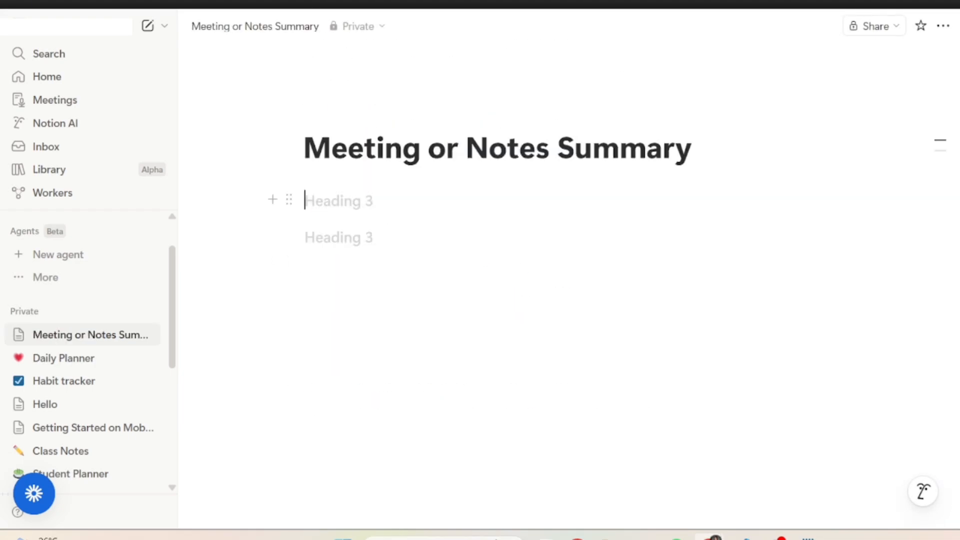
- On the Meeting or Notes Summary page, write the label "Notes:" and paste the TikTok Affiliate Rules Overview text below it
text(No)
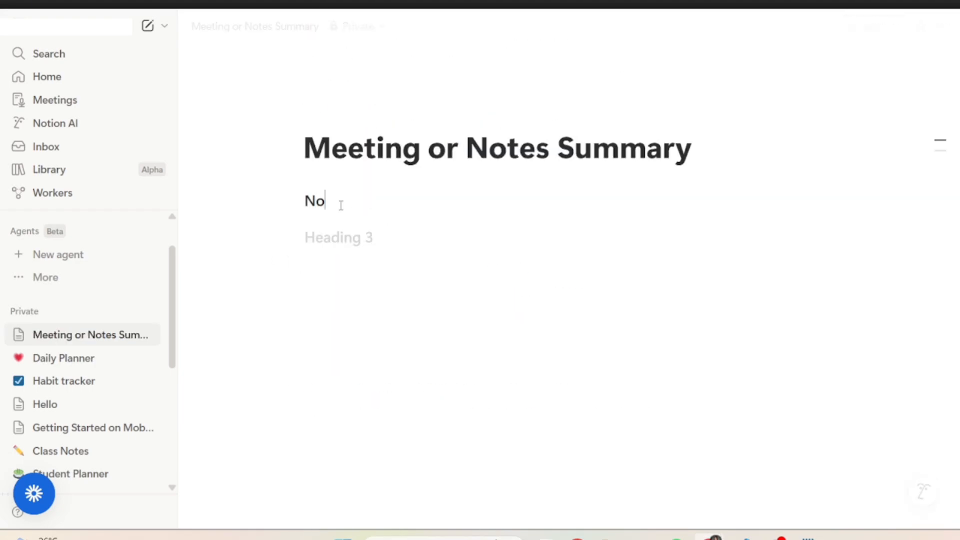
text(tes*)
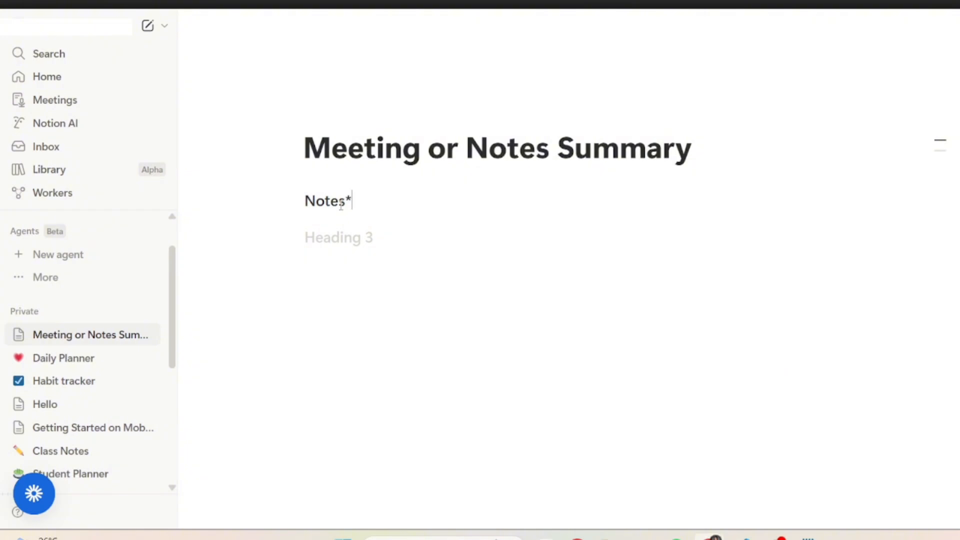
key(BackSpace)
text(:)
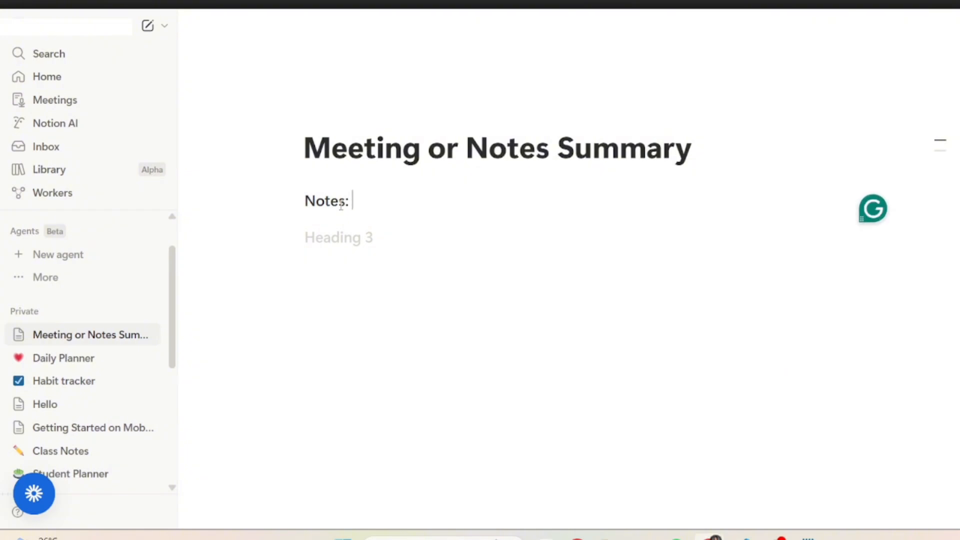
key(ctrl+v)
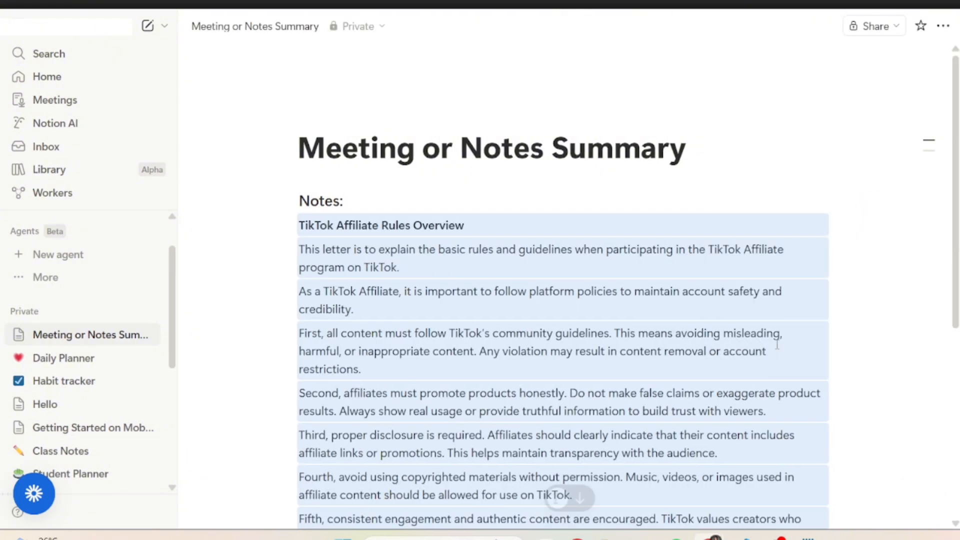
- Ask AI to "Summarize this Give key points only" for the pasted notes and select the returned key points
key(ctrl+j)
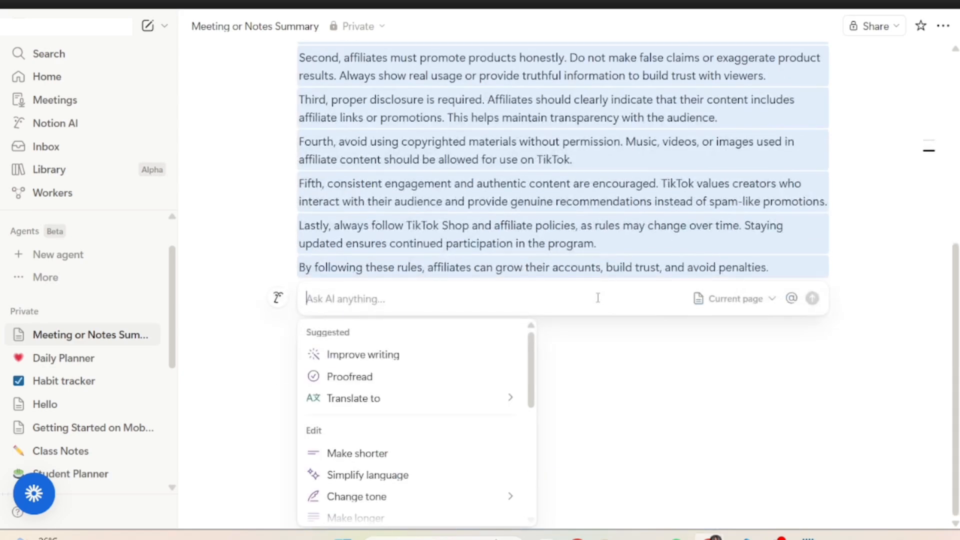
click(344, 294)
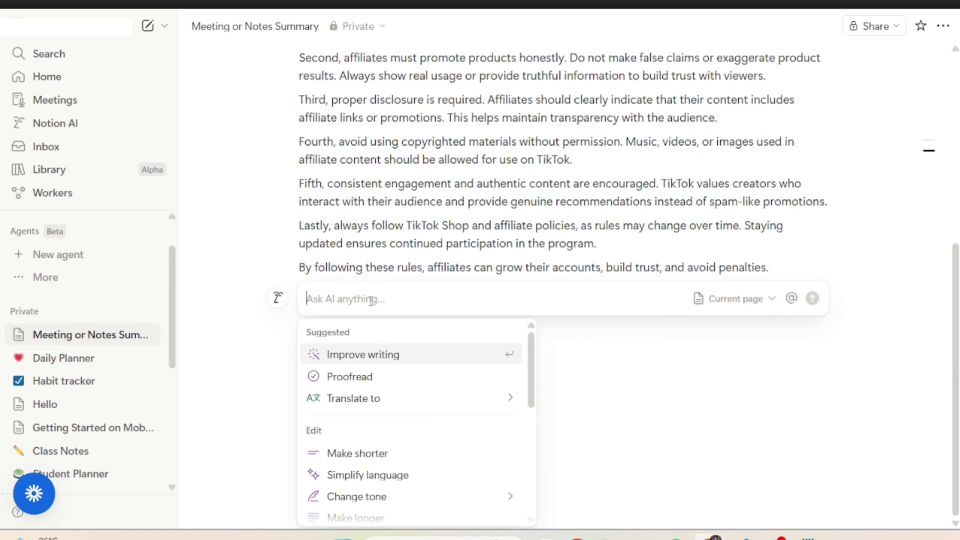
text(Summarize this" 👉"Give key points only)
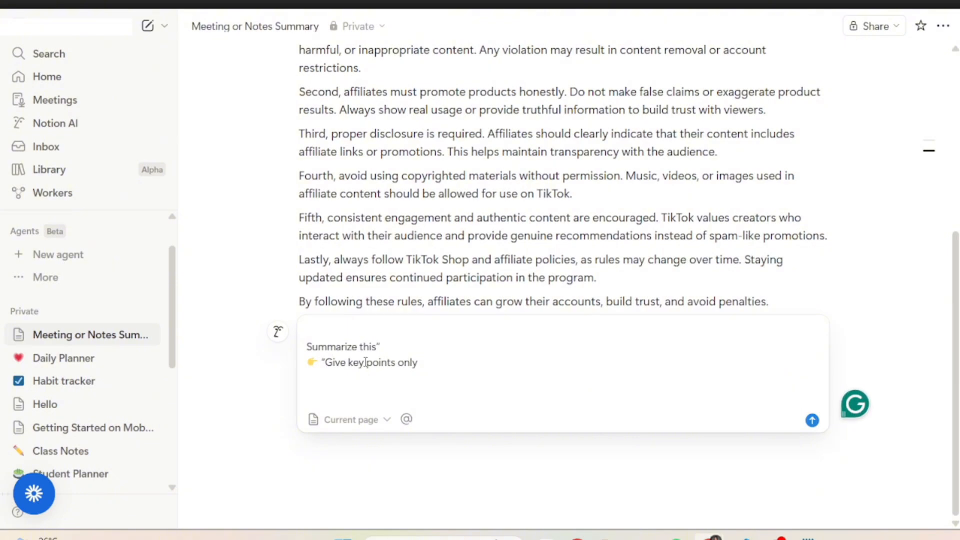
key(BackSpace)
key(BackSpace)
key(BackSpace)
key(BackSpace)
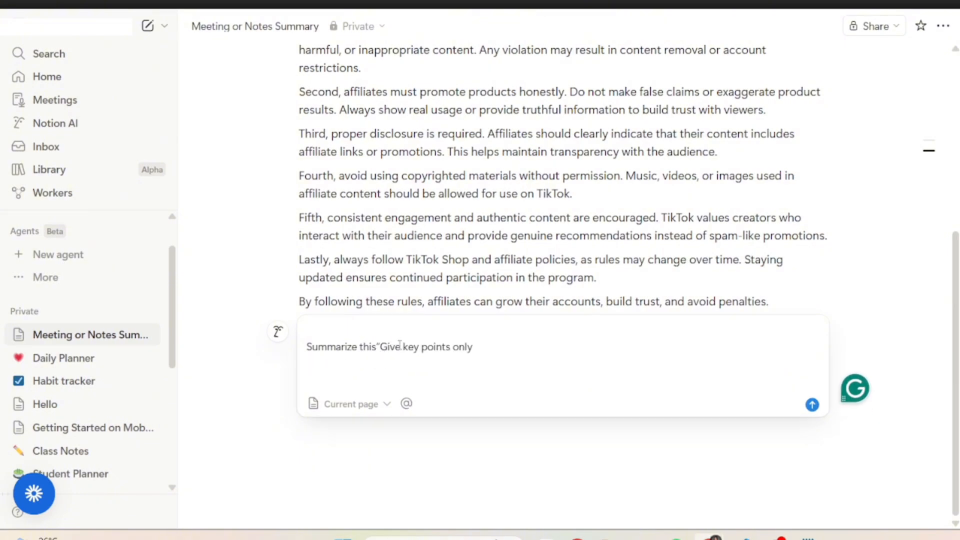
key(BackSpace)
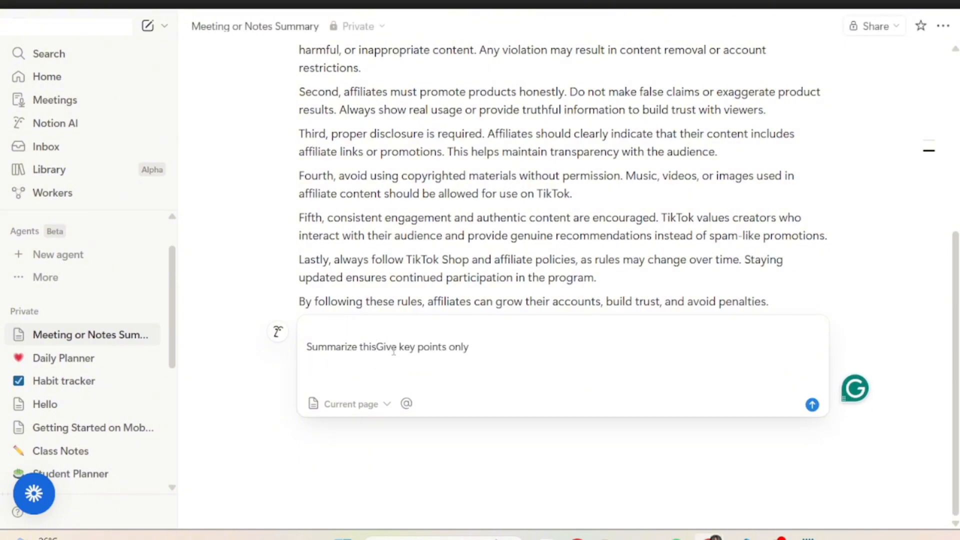
key(Return)
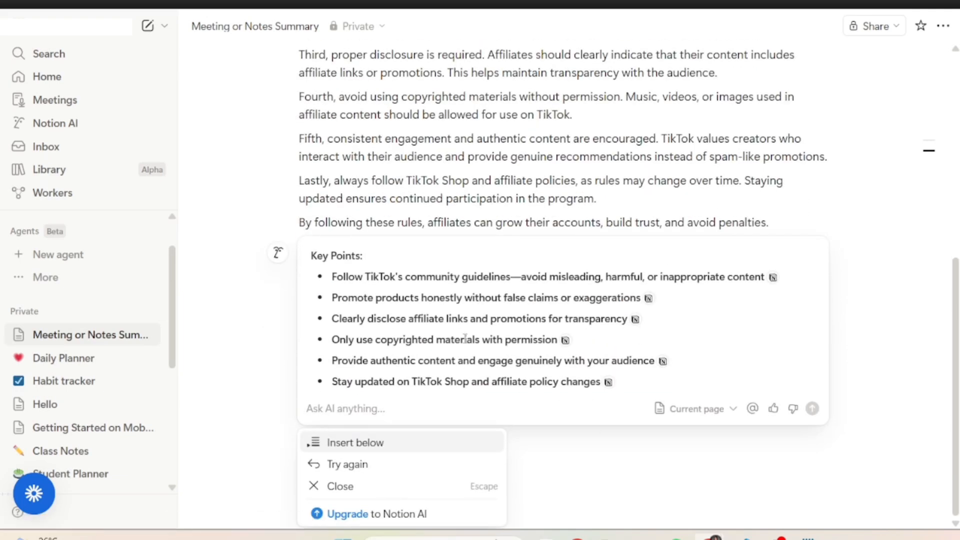
drag(311, 256, 614, 381)
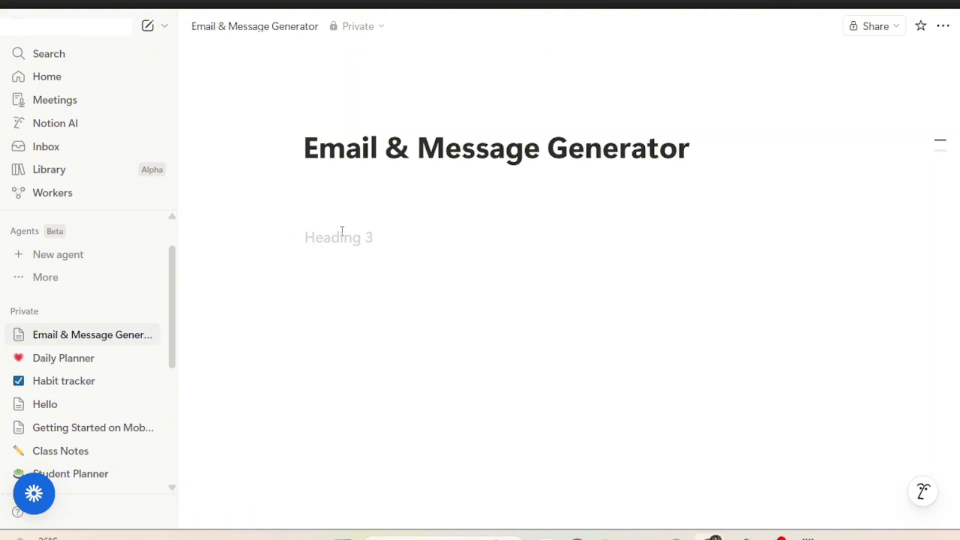
- On the Email & Message Generator page, open Ask AI, send "Write a professional email to a client about delayed work", and hide the chat
click(342, 234)
text(/)
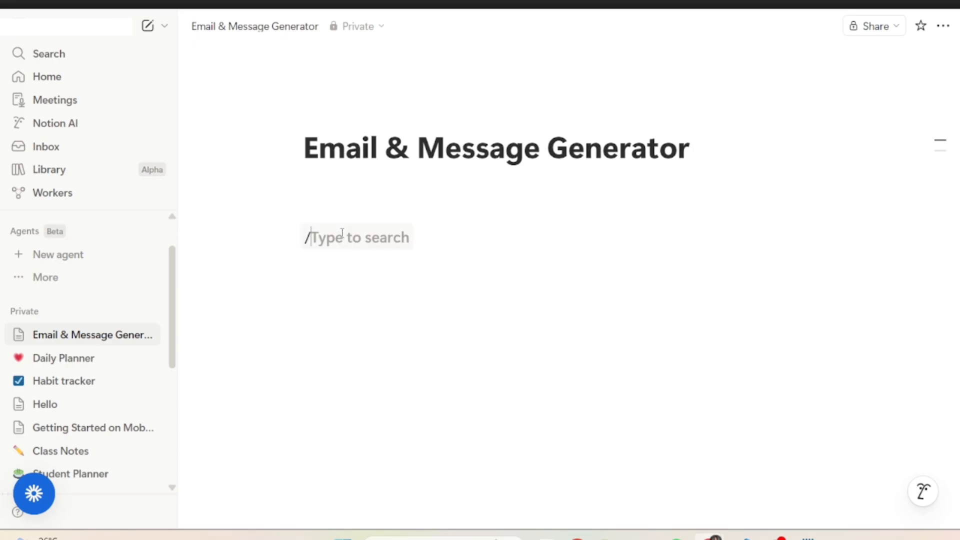
text(ai)
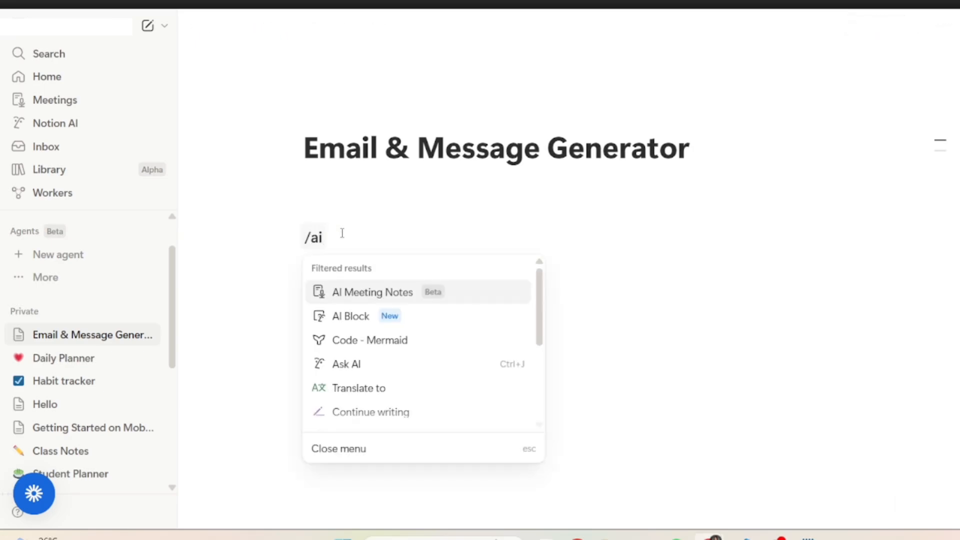
click(350, 371)
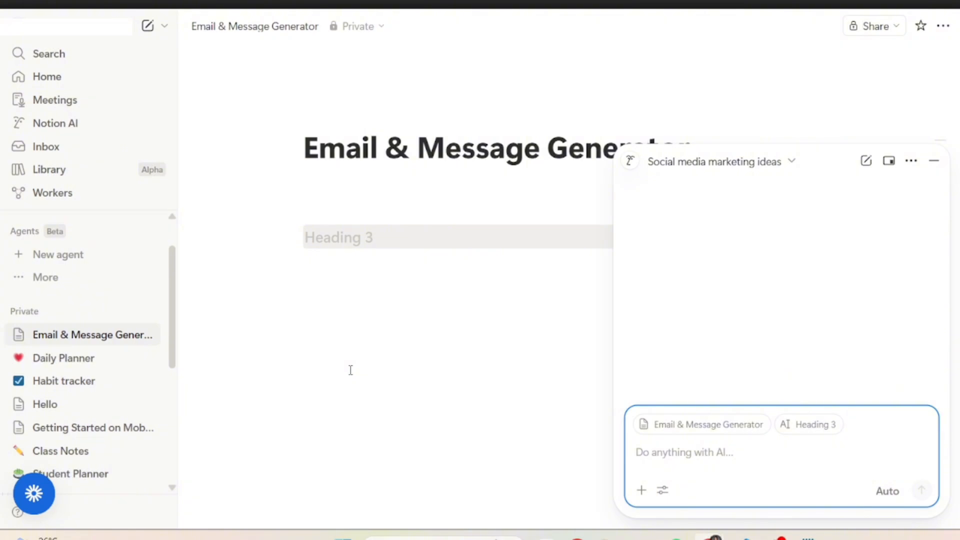
text(Write a professional email to a client about delayed work)
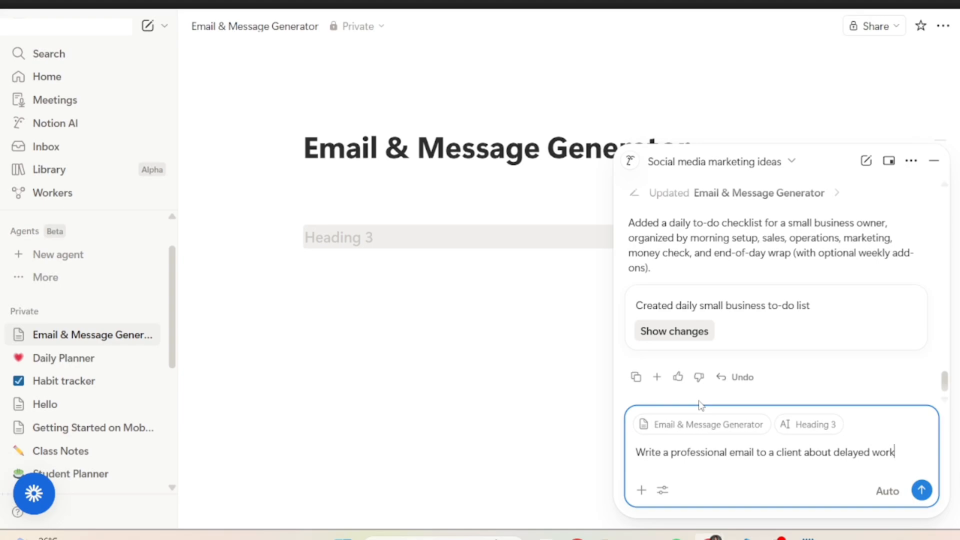
key(Return)
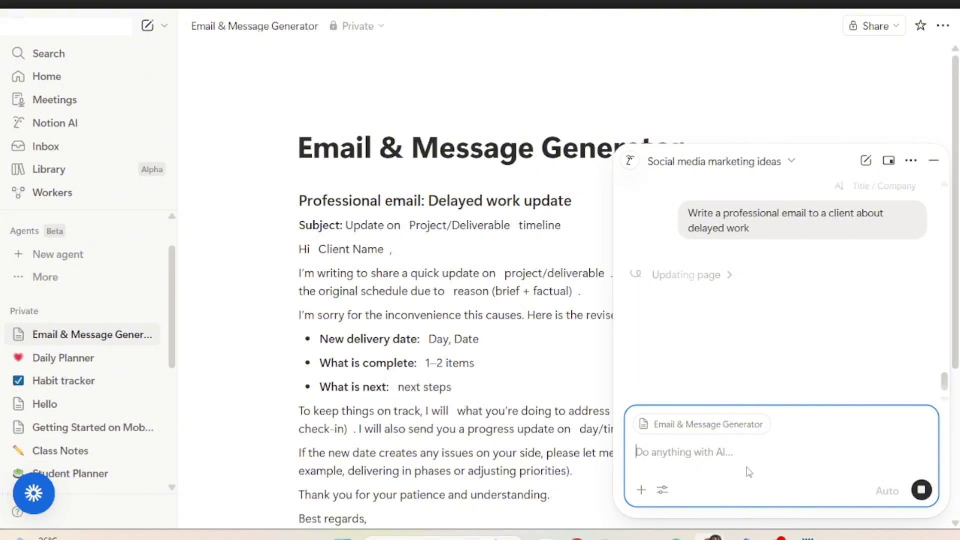
click(934, 160)
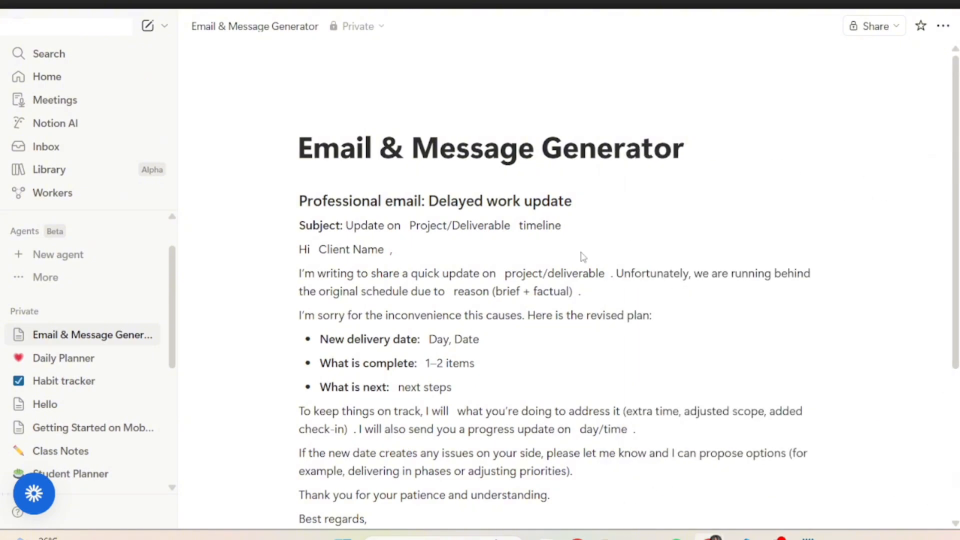
- Ask the AI to "make it friendly" and hide the chat
text(make it fr)
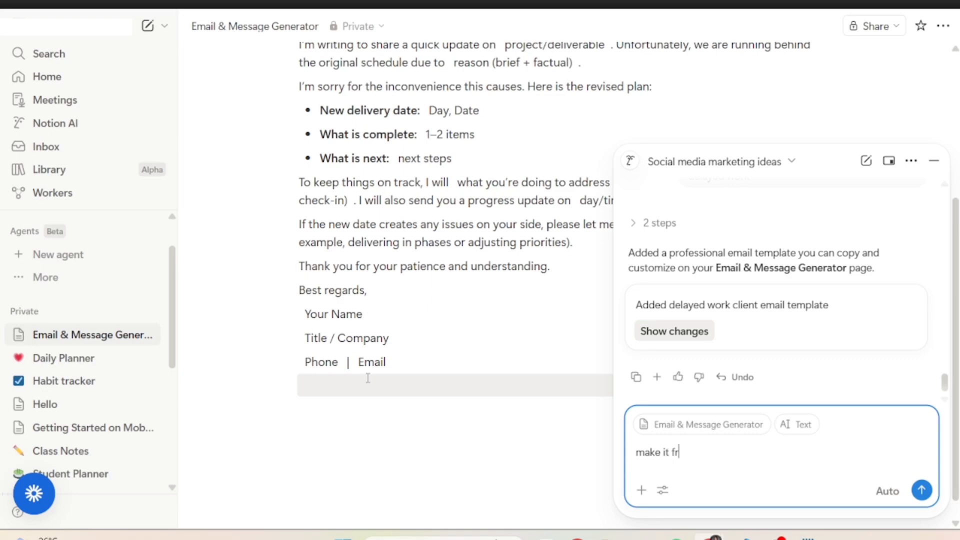
text(iendly)
key(Return)
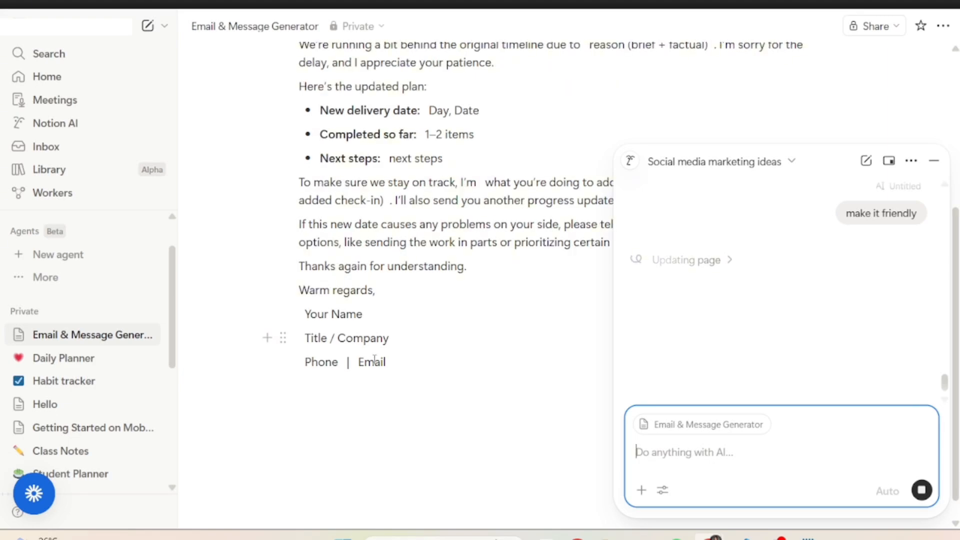
click(934, 161)
- Scroll through the rewritten friendly delayed-work email to review it
scroll(492, 263, up, 2)
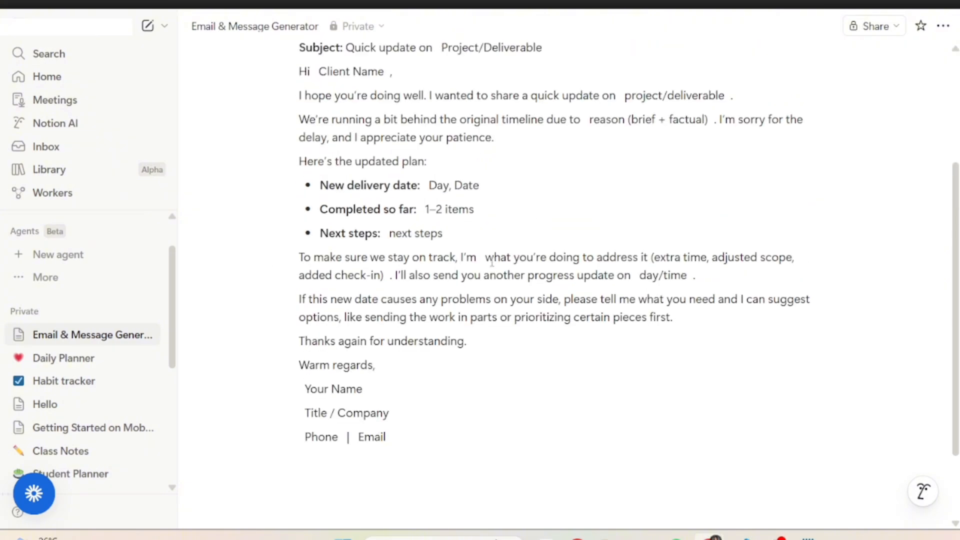
scroll(492, 263, up, 2)
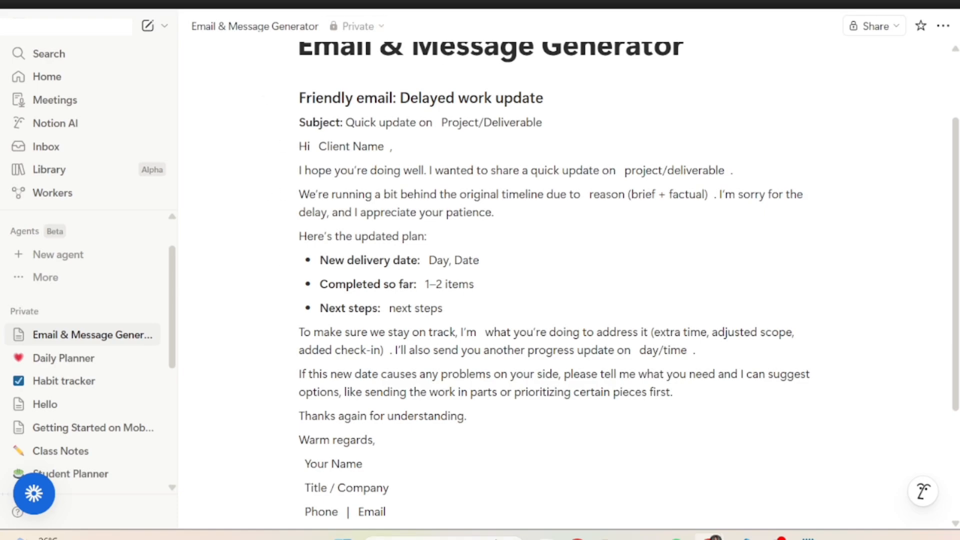
scroll(443, 280, down, 1)
scroll(444, 280, down, 4)
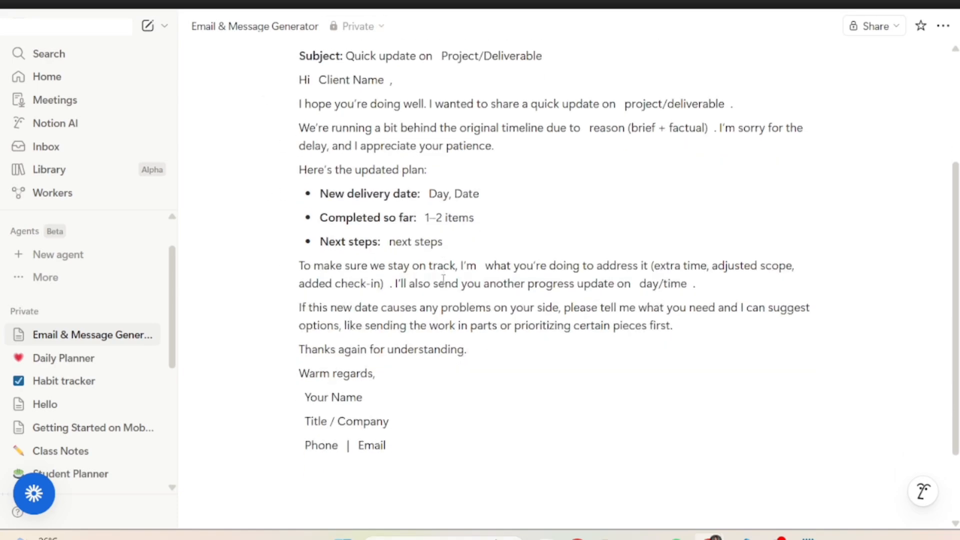
scroll(444, 279, down, 1)
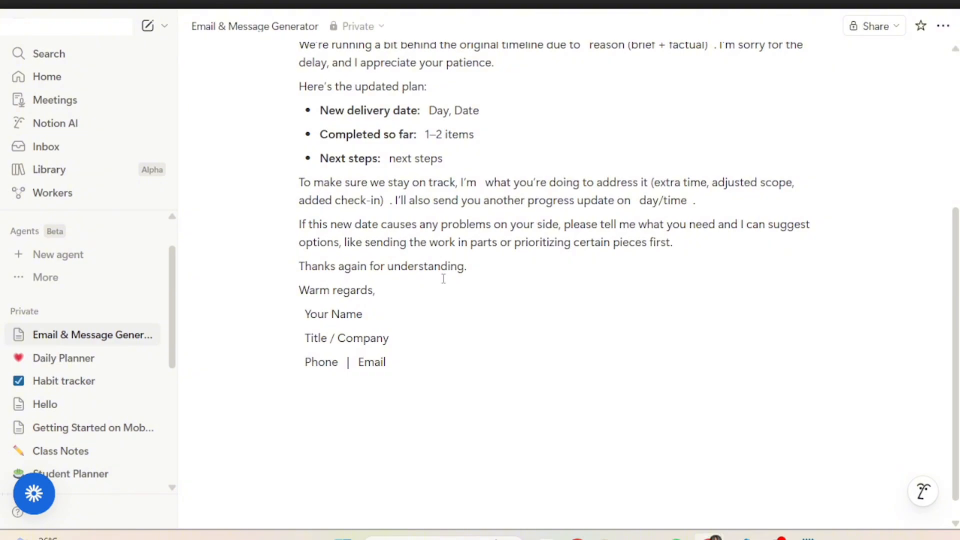
scroll(443, 279, up, 4)
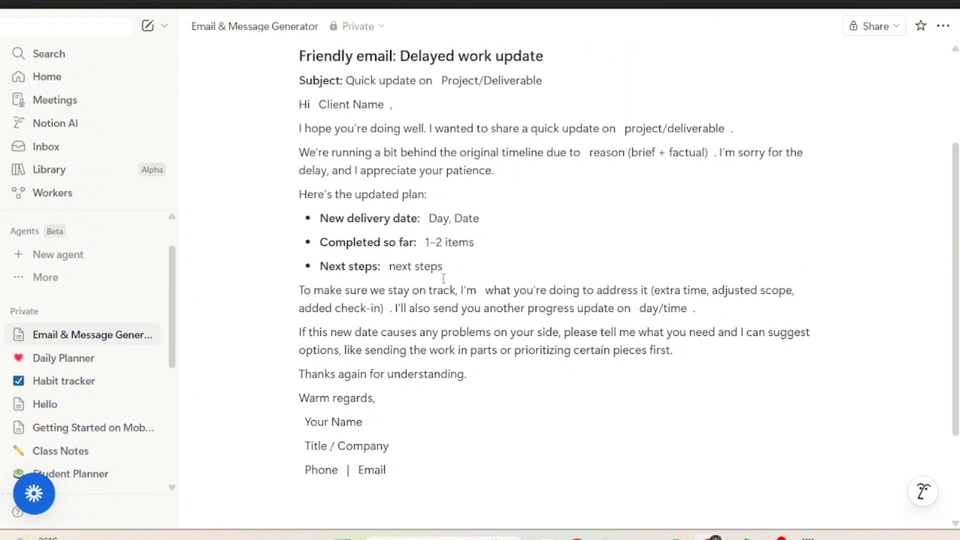
scroll(444, 279, up, 2)
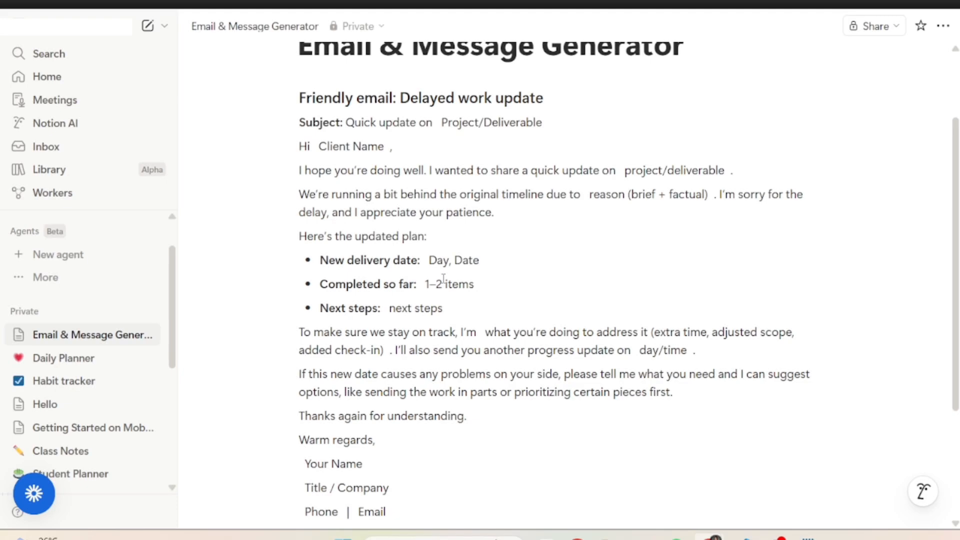